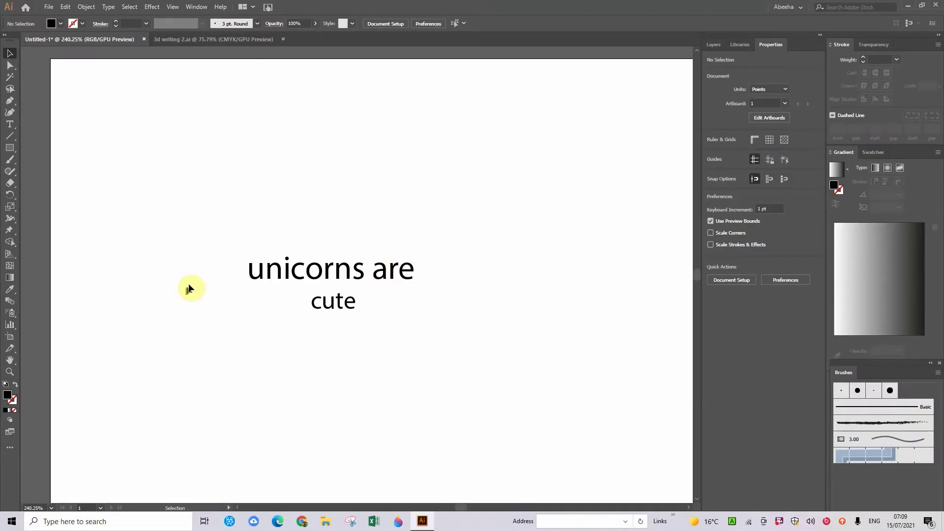
Step: Glance at '3d writing 2.ai', return to Untitled-1, and bring up the Window menu
left_click(182, 40)
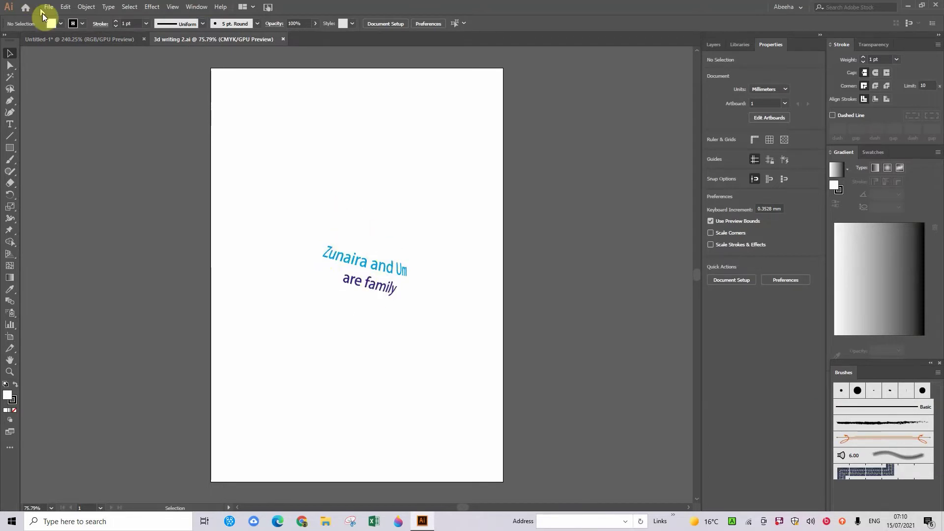
left_click(52, 39)
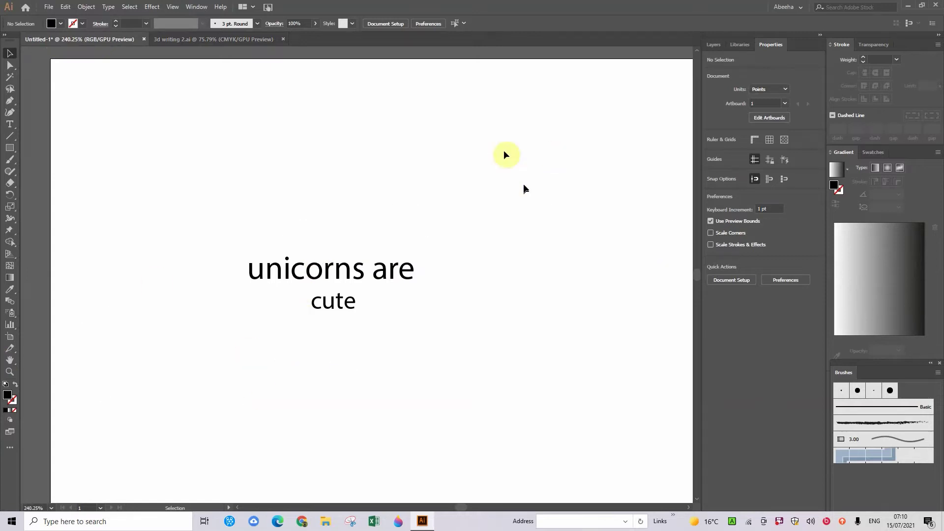
left_click(194, 8)
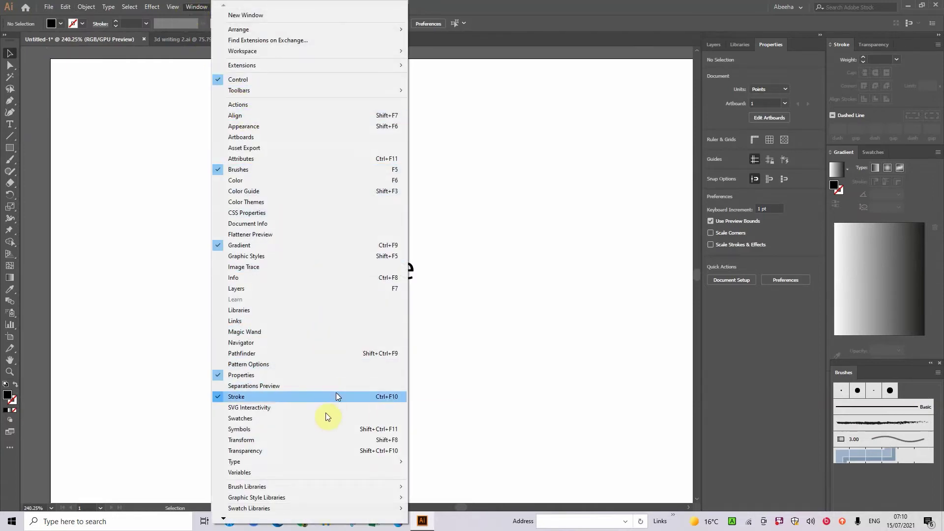
Step: Show the Symbols panel and drag the selected 'unicorns are cute' text into it
left_click(303, 429)
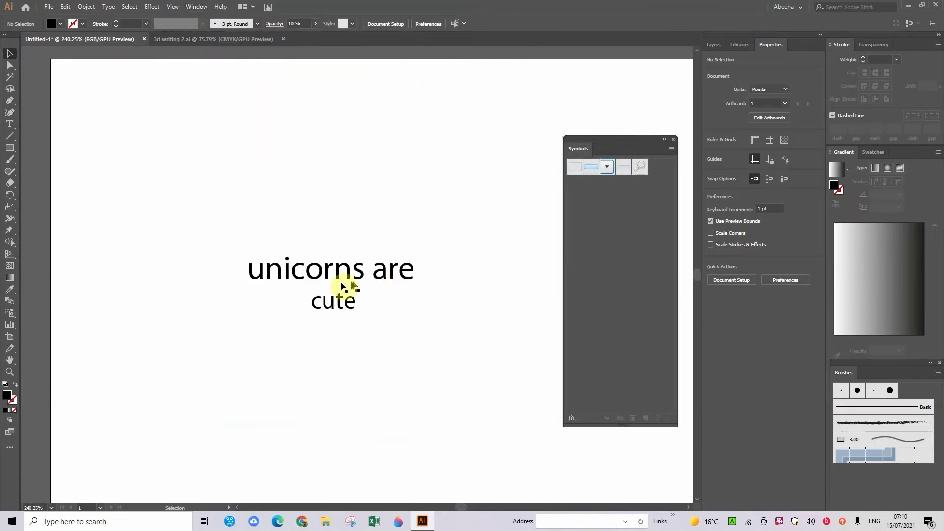
left_click_drag(221, 235, 428, 340)
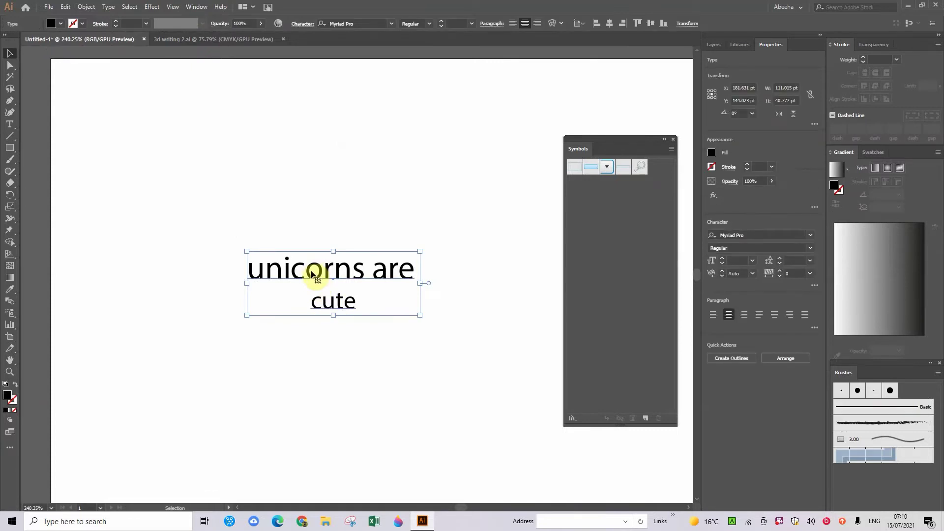
left_click_drag(319, 281, 610, 212)
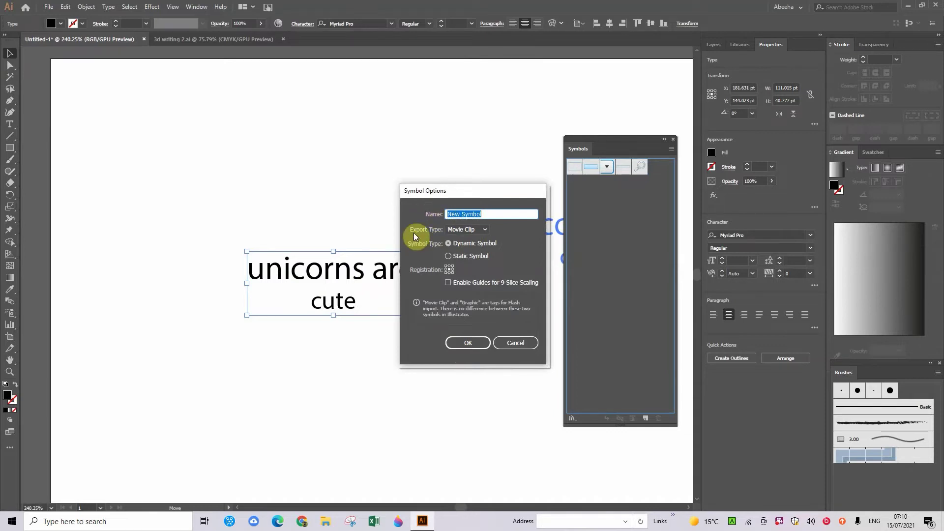
Step: Confirm New Symbol, delete the text, and draw a black circle about 60.568 pt across
left_click(462, 342)
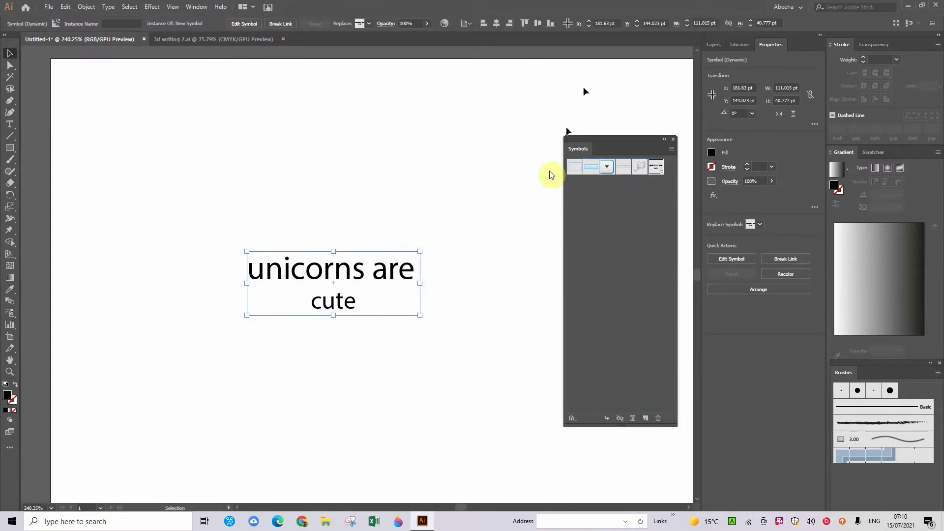
key("Delete")
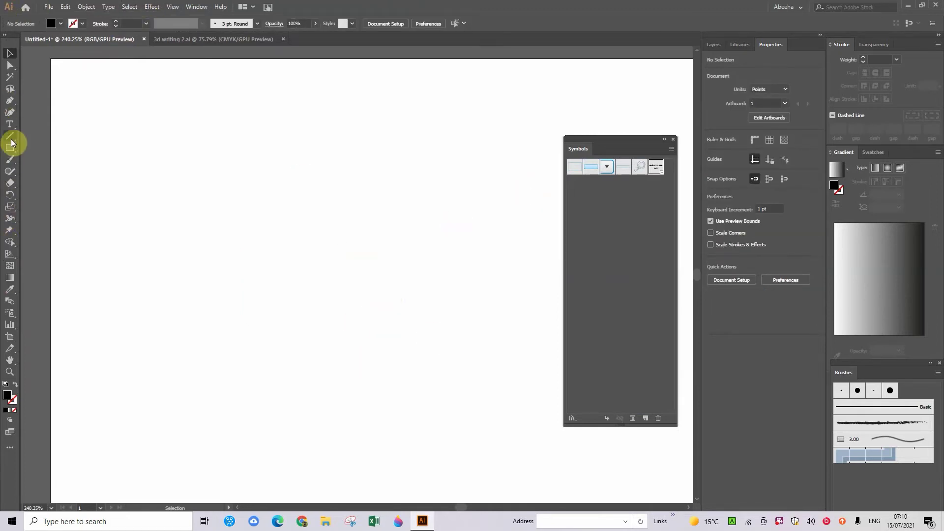
left_click_drag(12, 143, 30, 174)
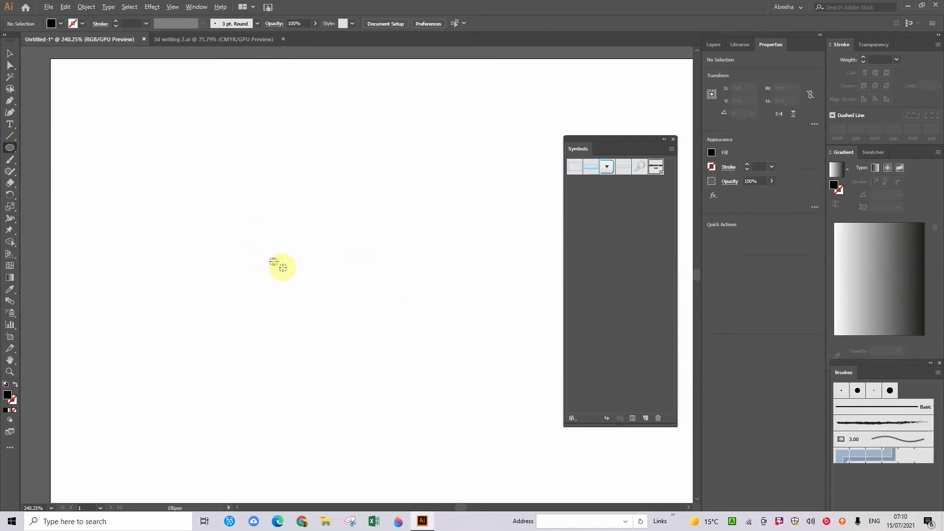
left_click_drag(319, 284, 274, 238)
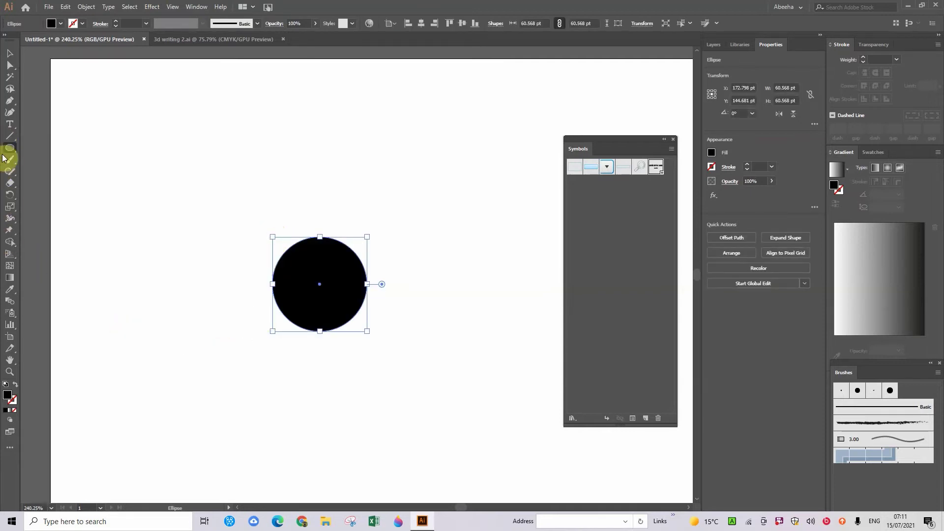
Step: Draw a vertical line through the circle and centre it on the circle
left_click(10, 136)
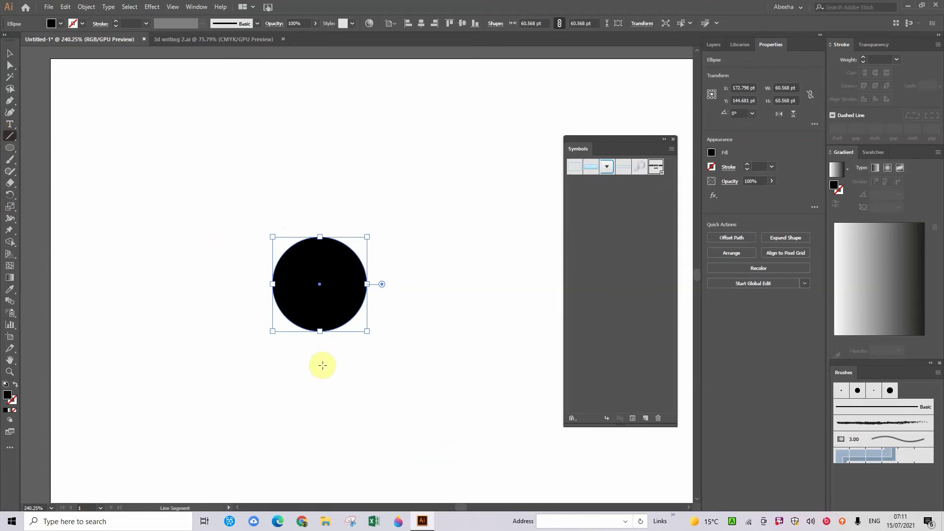
left_click_drag(318, 365, 302, 125)
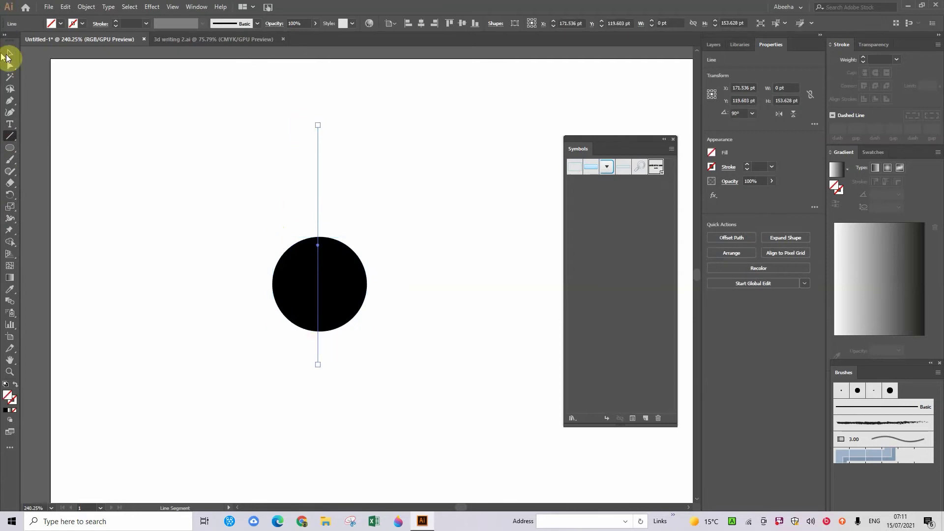
left_click(7, 54)
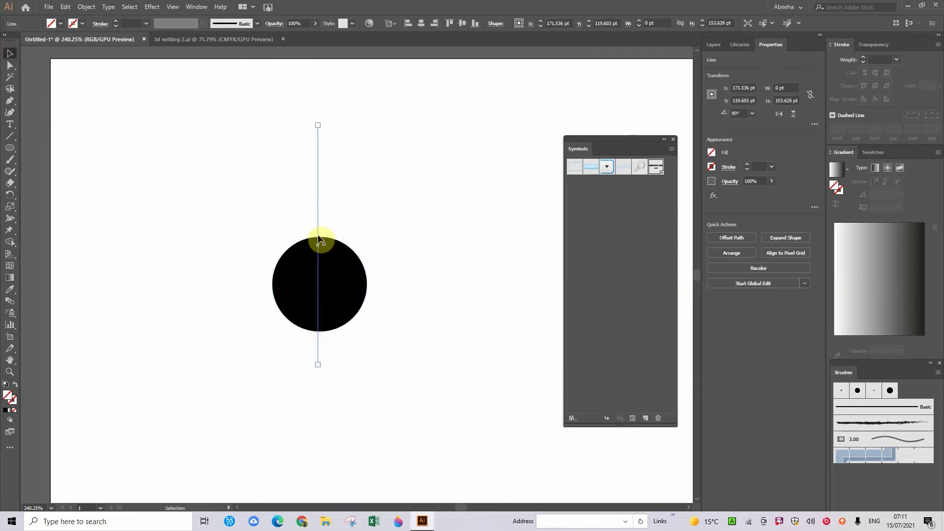
left_click_drag(319, 233, 320, 248)
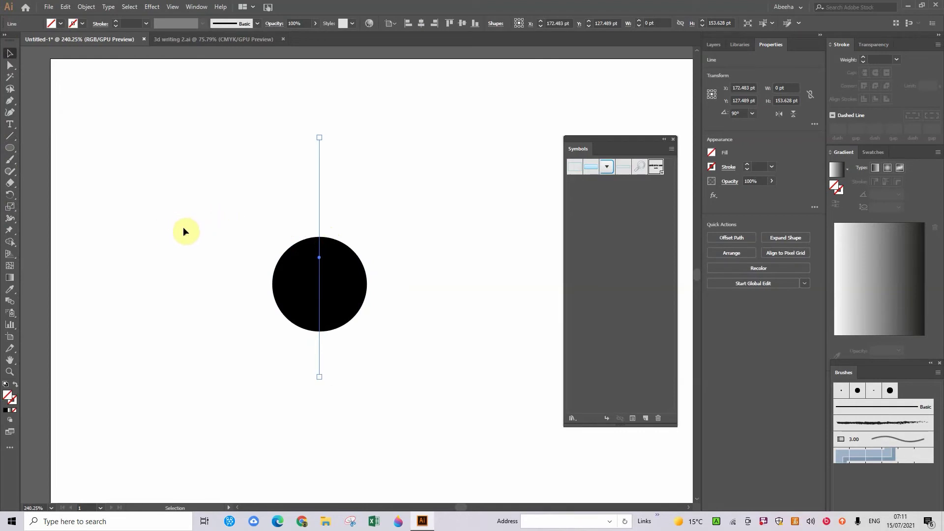
Step: Select line and circle, then remove the left half with Shape Builder
left_click_drag(184, 217, 492, 360)
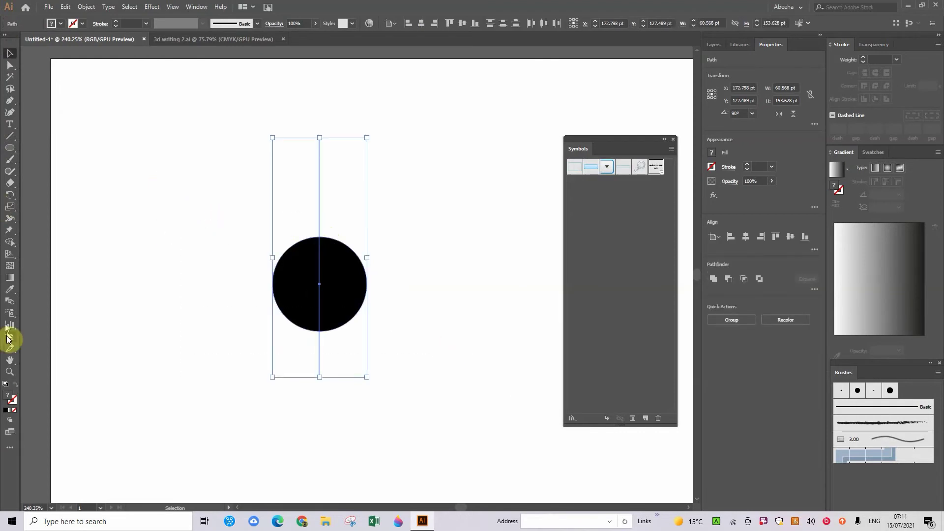
left_click(7, 246)
mouse_move(223, 370)
left_mouse_down()
mouse_move(271, 329)
mouse_move(339, 167)
mouse_move(423, 207)
mouse_move(347, 361)
mouse_move(216, 346)
left_mouse_up()
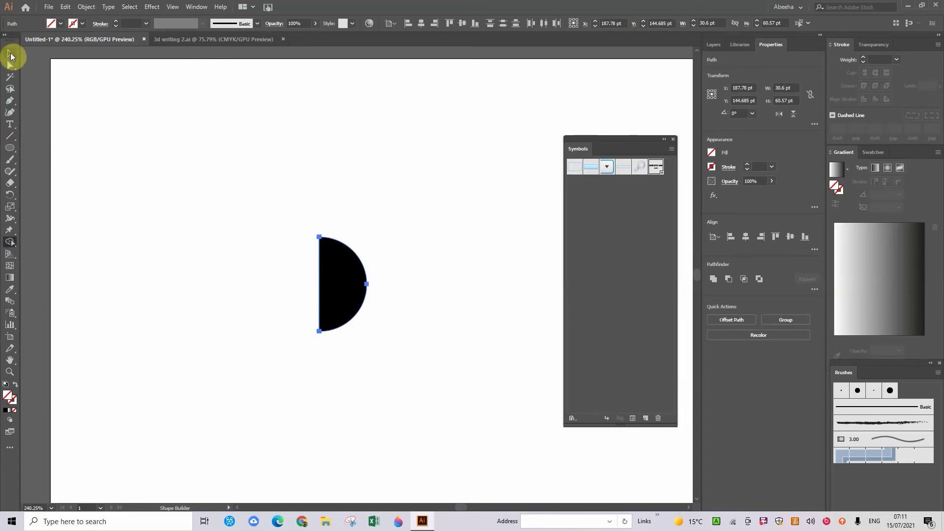
left_click(9, 54)
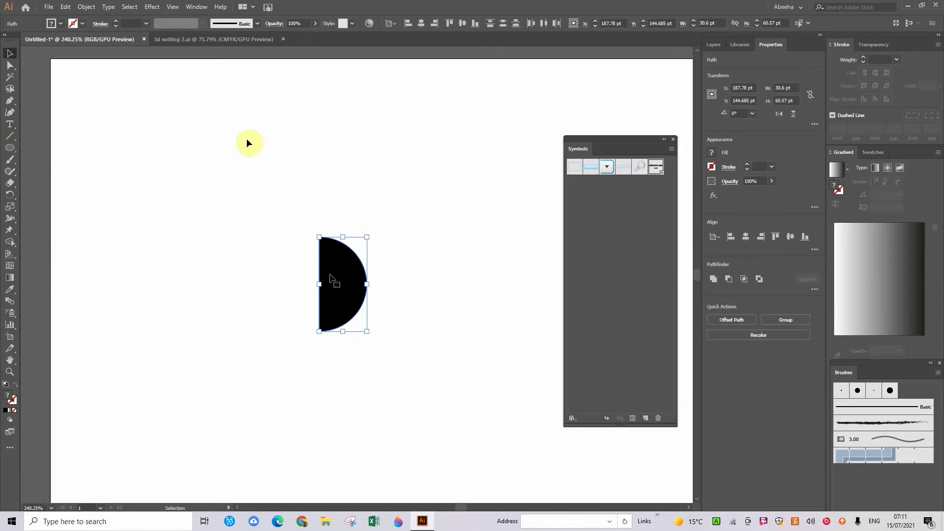
Step: Apply Effect > 3D > Revolve to the half-disc with Preview on, showing a shaded sphere
left_click(152, 6)
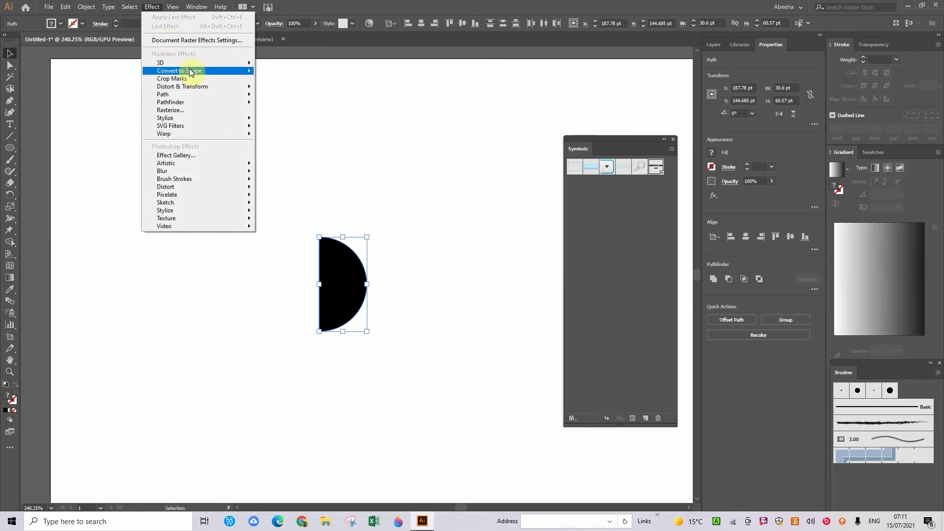
mouse_move(244, 66)
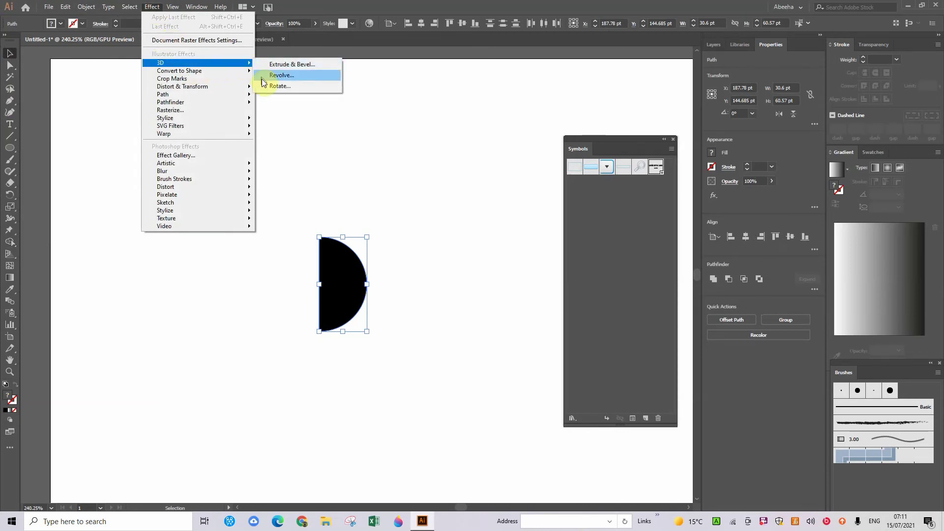
left_click(279, 76)
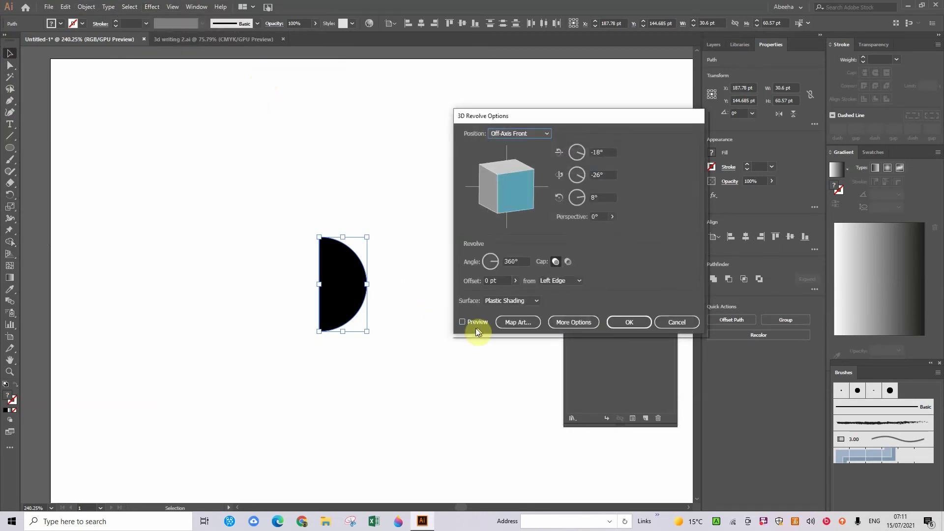
left_click(463, 323)
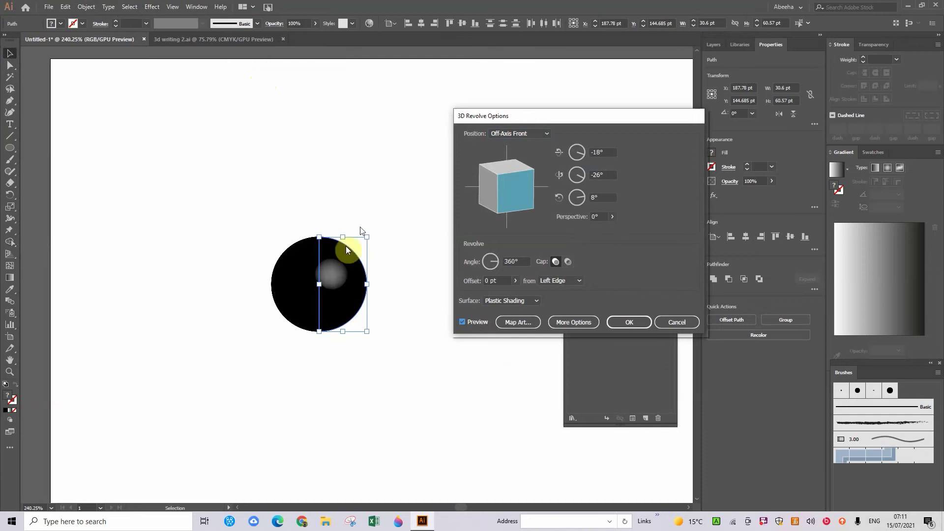
Step: Map New Symbol onto the sphere with Invisible Geometry, centring the text on its front
left_click(520, 323)
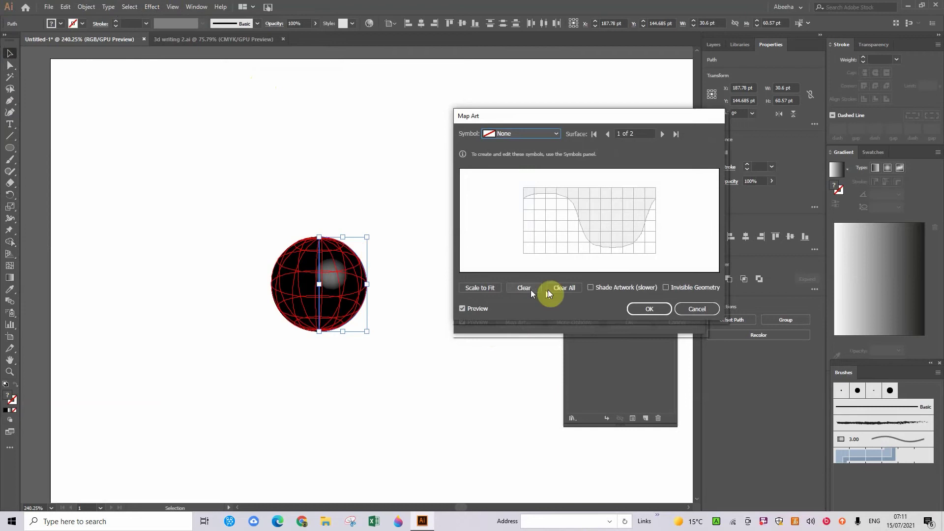
left_click(666, 288)
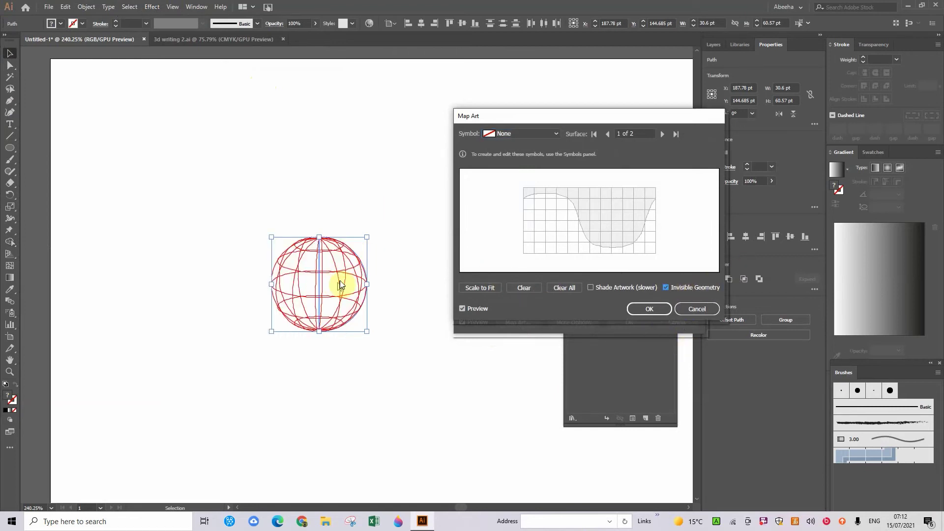
left_click(527, 135)
left_click(501, 209)
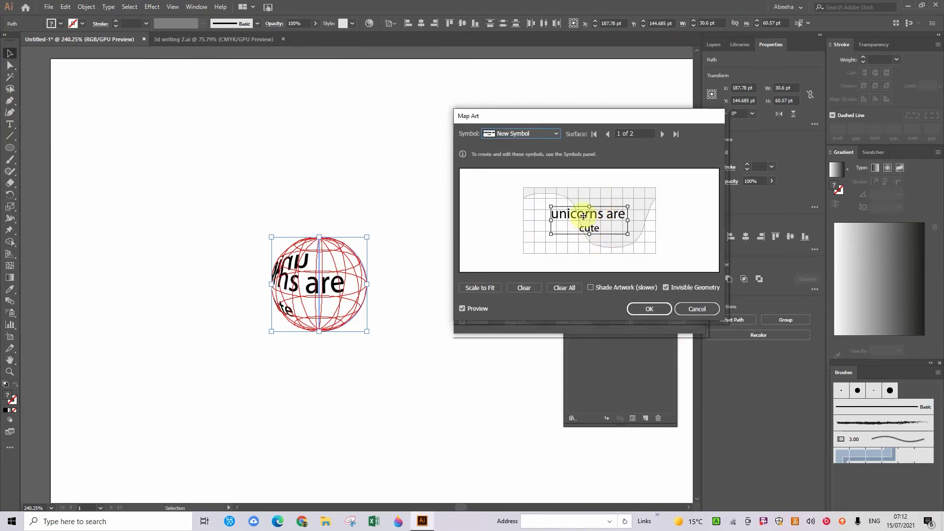
left_click_drag(583, 216, 631, 207)
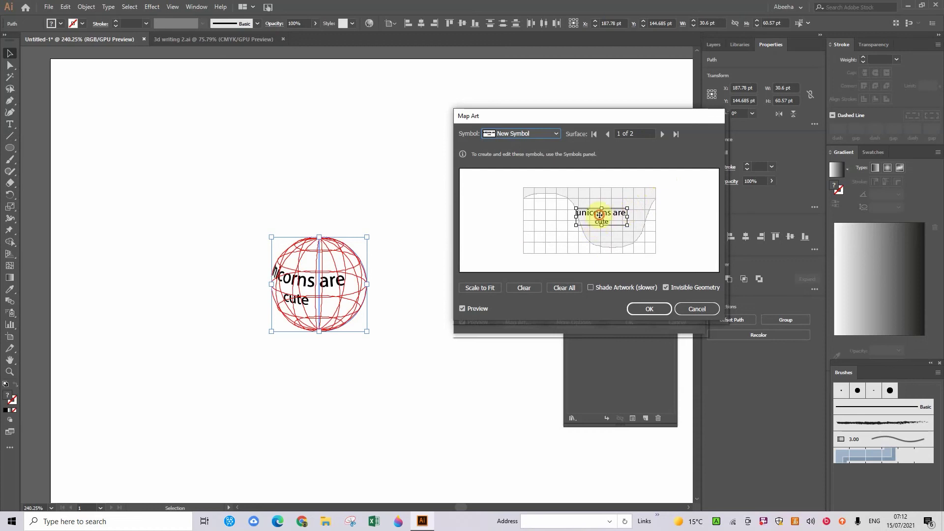
left_click_drag(599, 215, 611, 214)
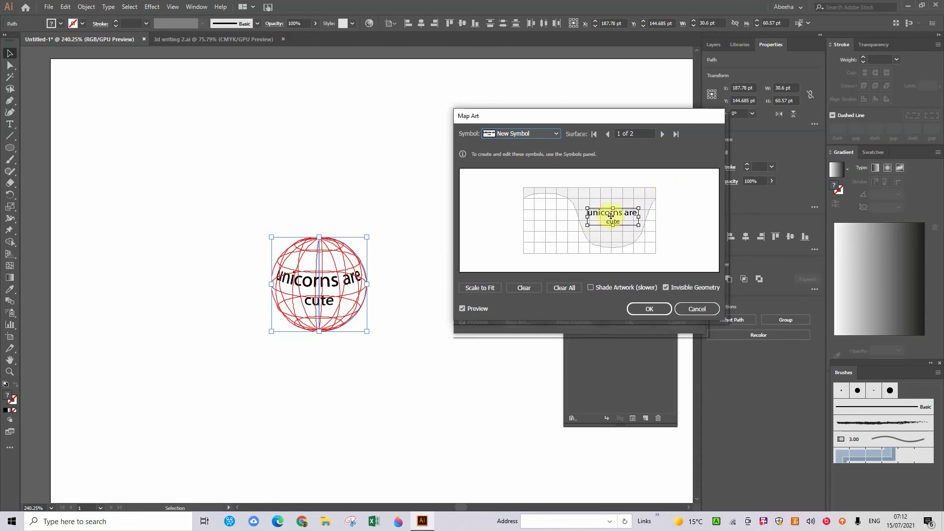
left_click(647, 310)
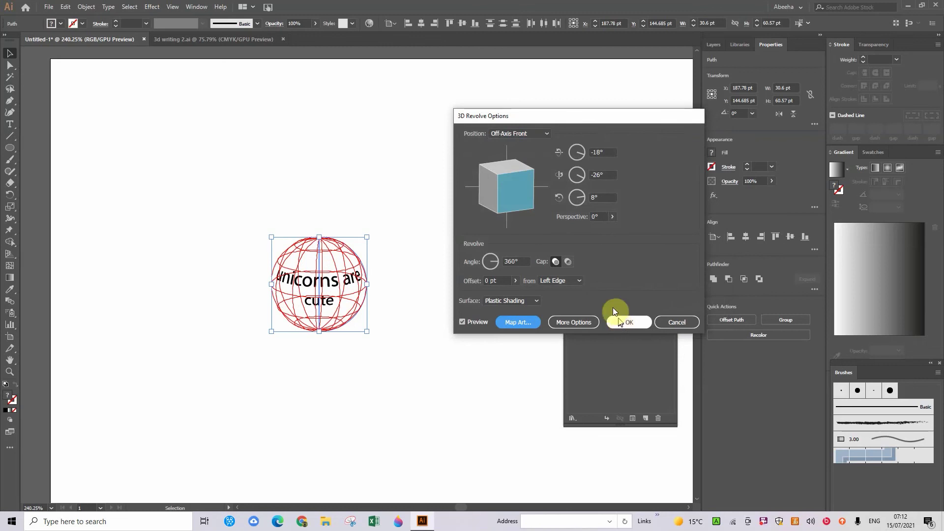
Step: Rotate the sphere to -26°, -42°, 11° and apply the 3D Revolve effect
left_click_drag(511, 187, 518, 190)
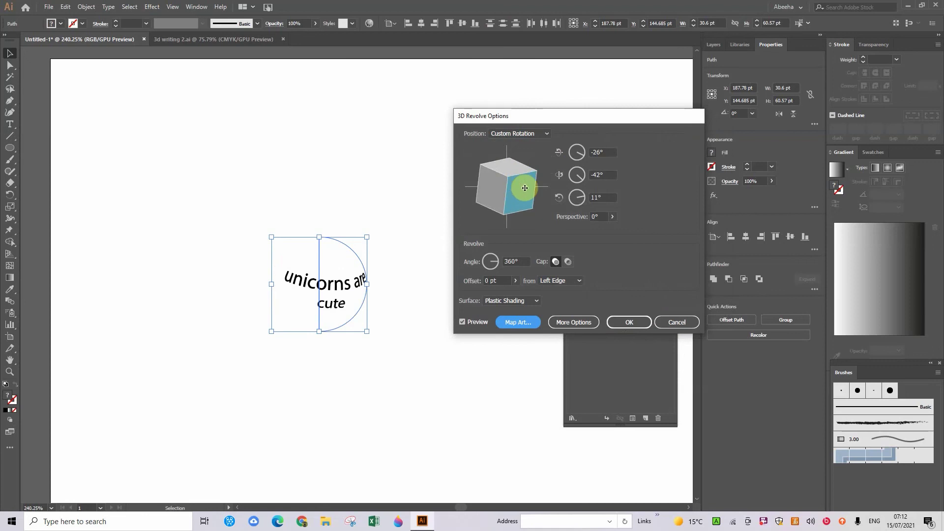
left_click(632, 324)
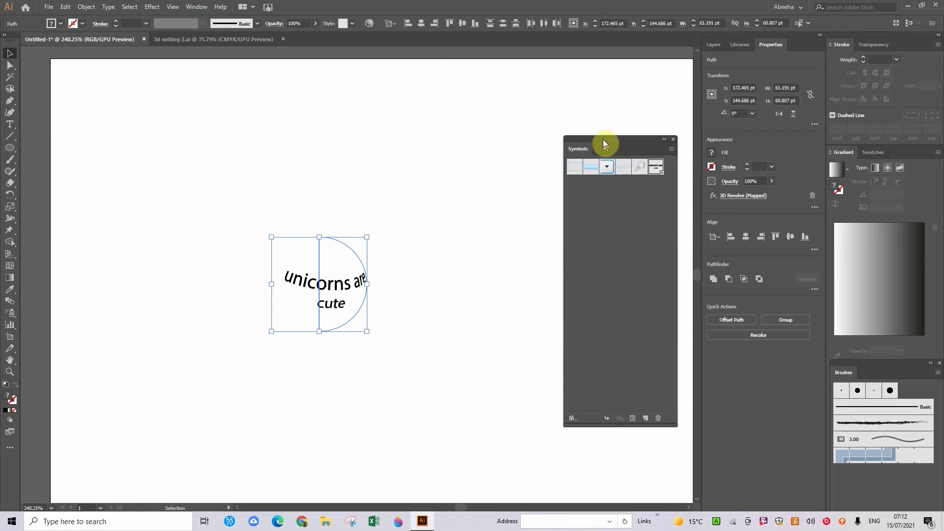
Step: Dock the floating Symbols panel into the right-hand panel dock
left_click_drag(605, 137, 884, 93)
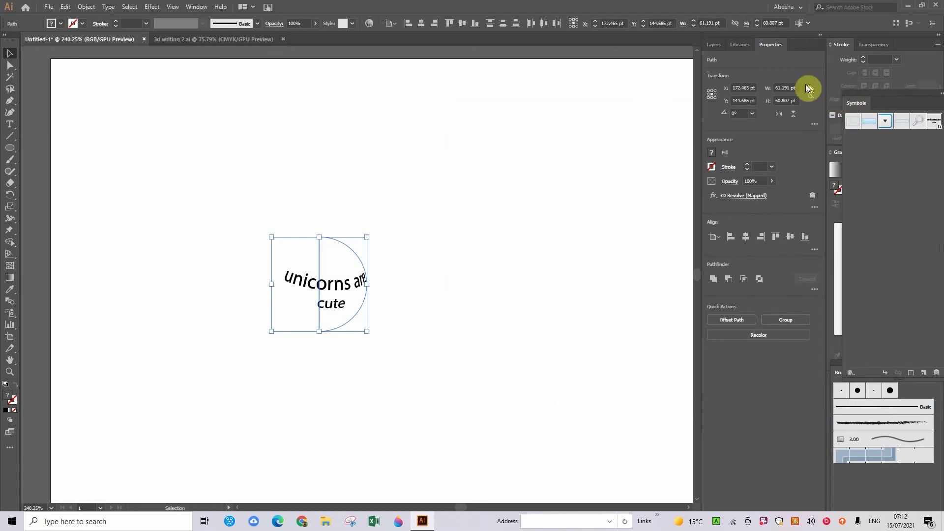